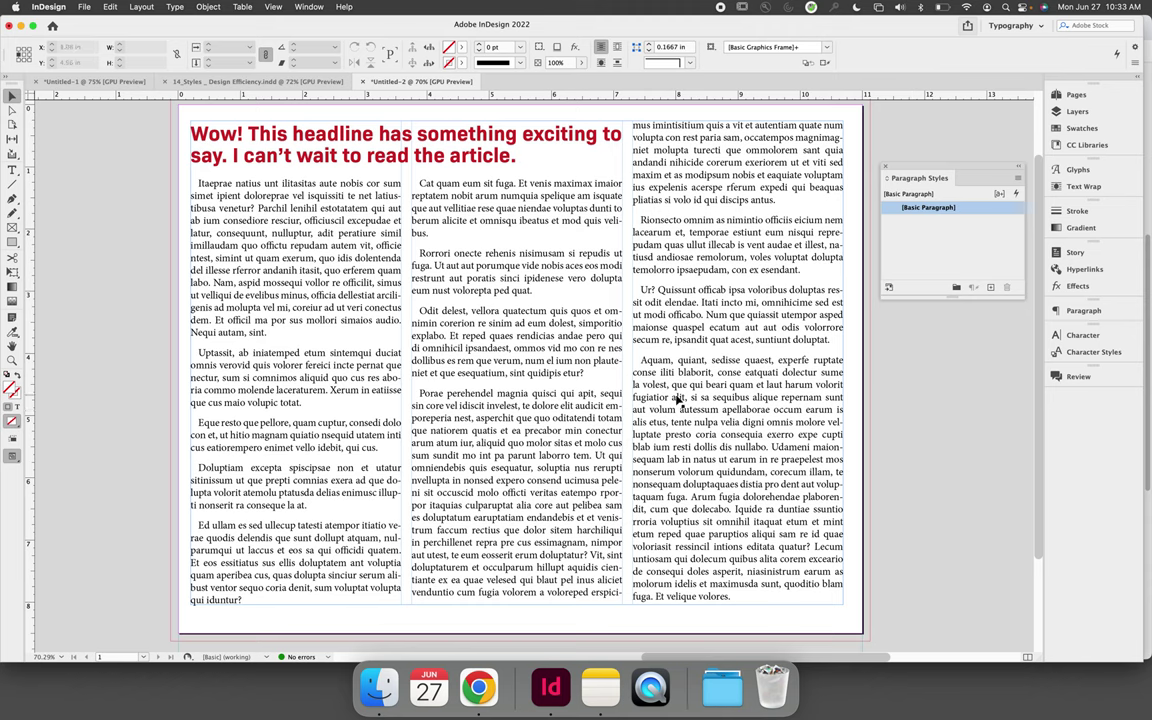
# Open the Type menu above the three-column article.
pyautogui.click(175, 7)
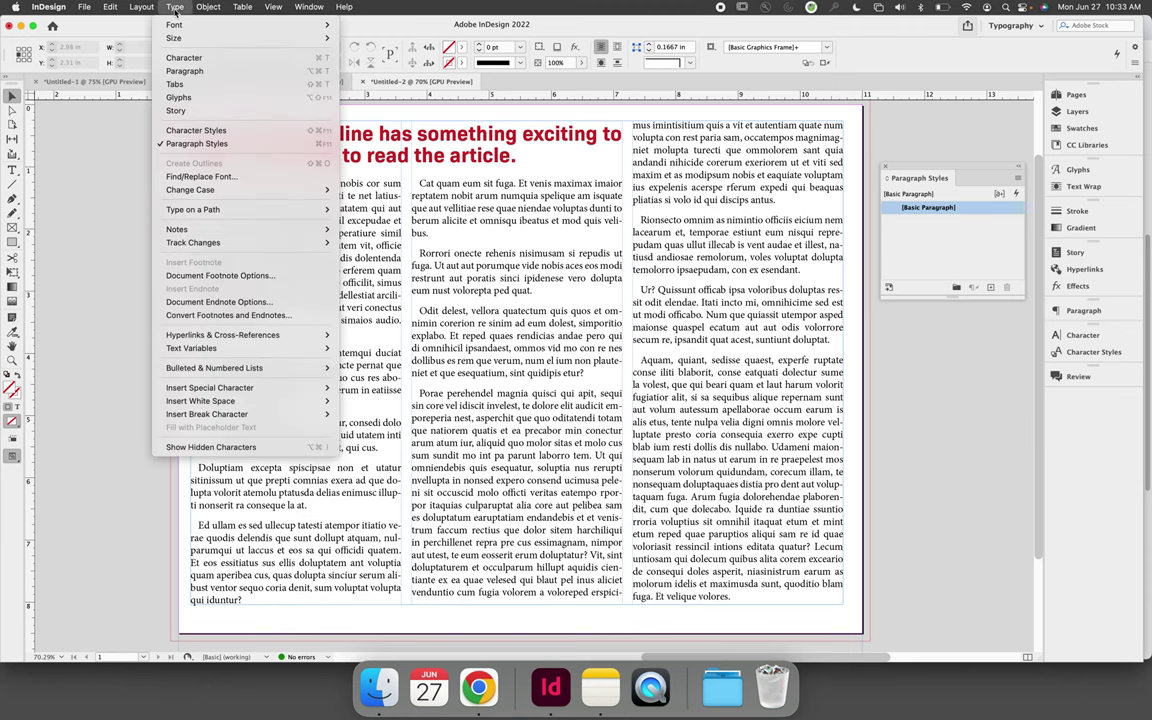
# Show hidden characters, zooming in to check the headline, then back out to the whole page.
pyautogui.click(240, 450)
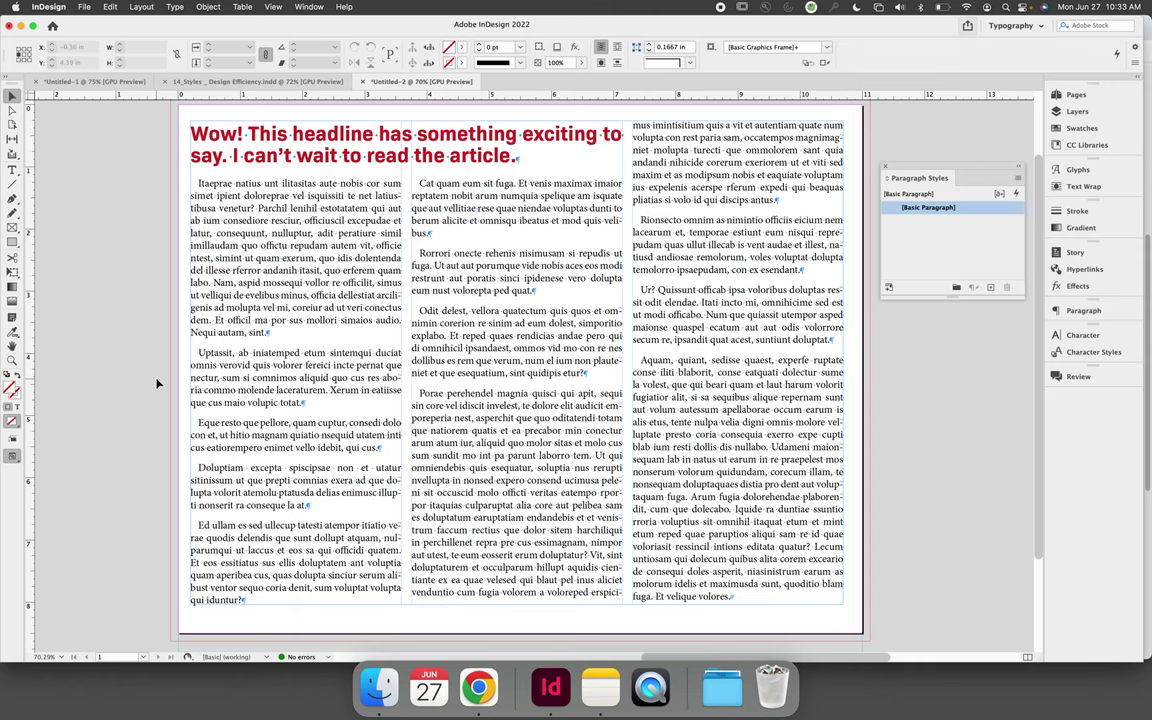
pyautogui.press('super+equal')
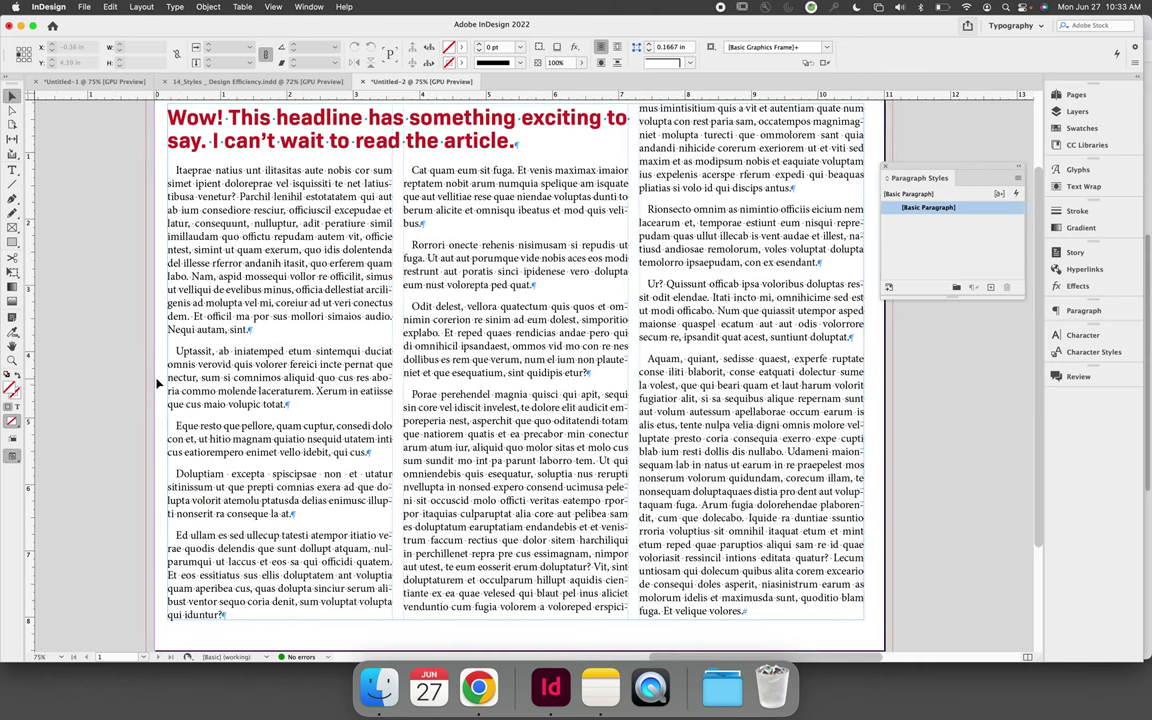
pyautogui.press('super+equal')
pyautogui.press('super+equal')
pyautogui.press('super+equal')
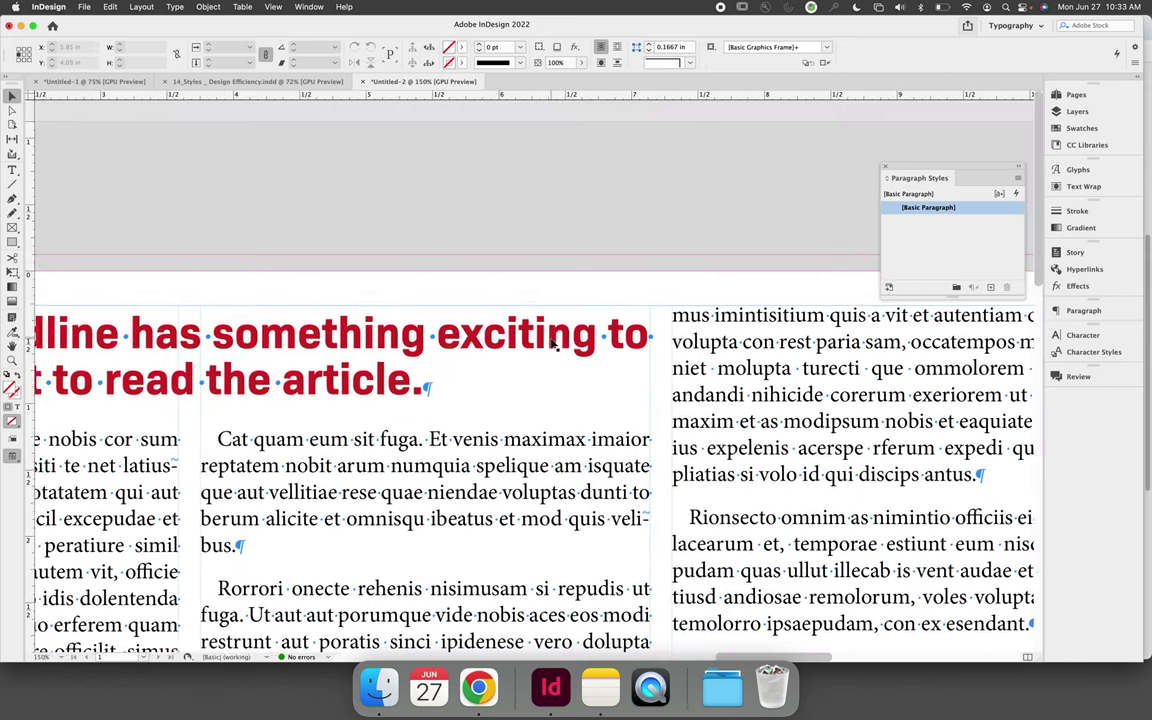
pyautogui.hscroll(1, 553, 343)
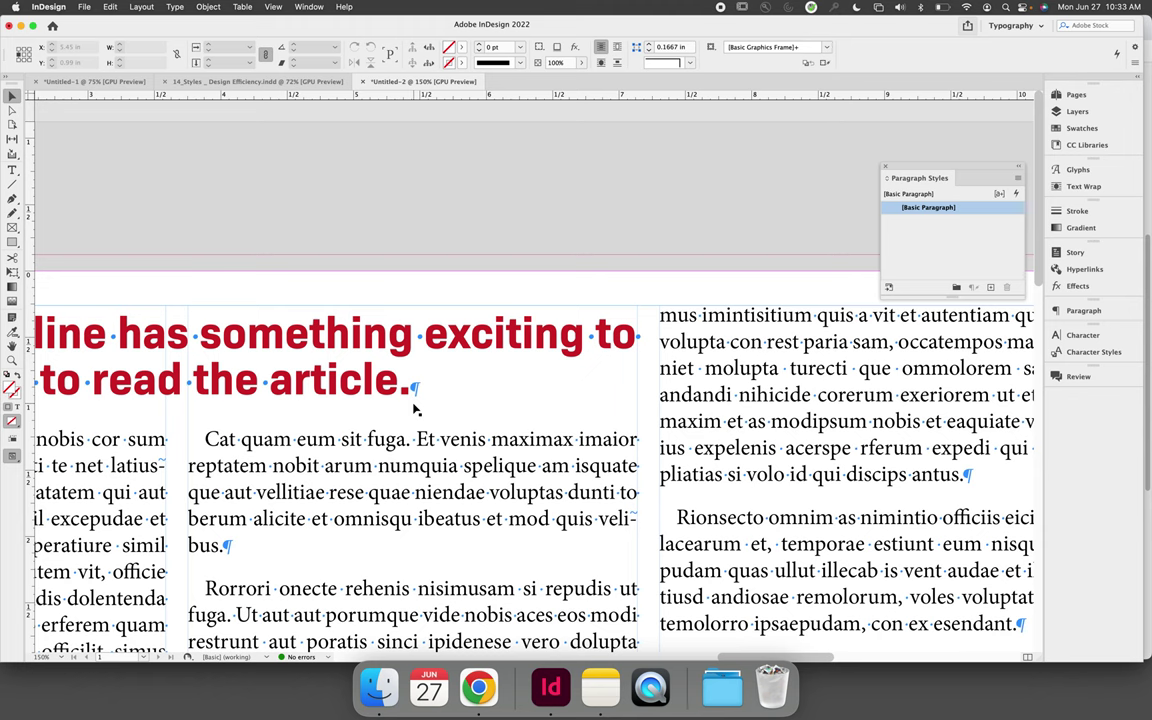
pyautogui.press('super+0')
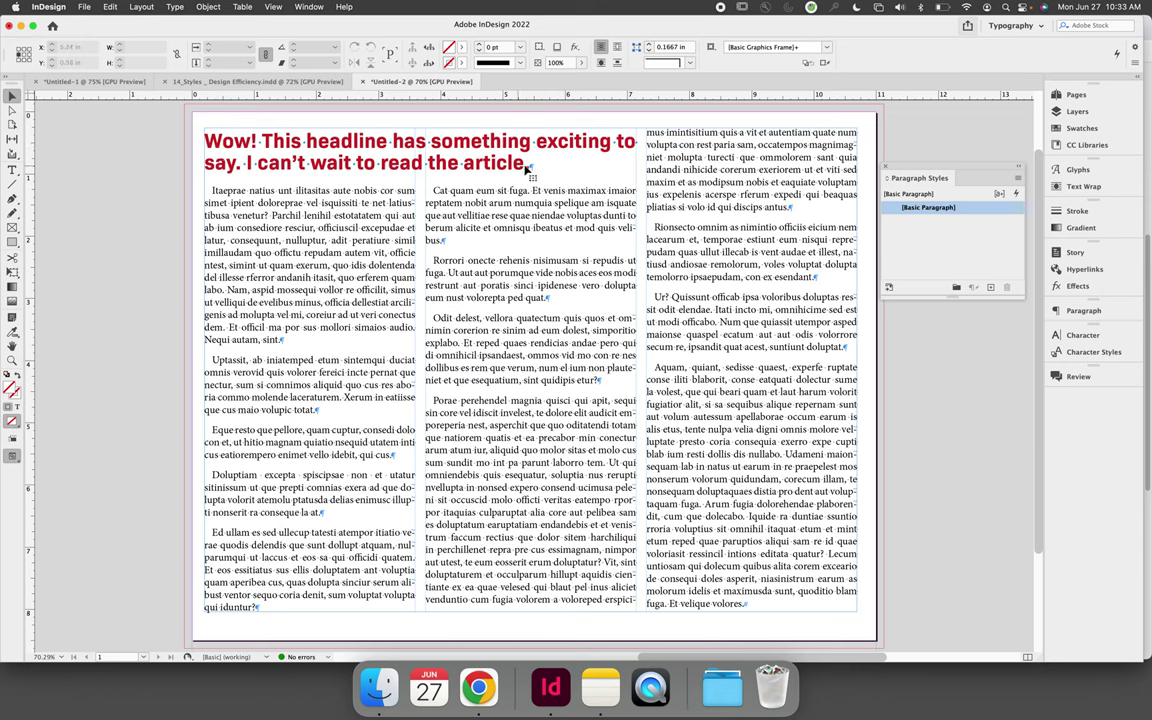
# Select all the text of the two-line red headline with the Type tool.
pyautogui.doubleClick(472, 157)
pyautogui.moveTo(530, 166); pyautogui.dragTo(352, 141)
pyautogui.click(352, 141)
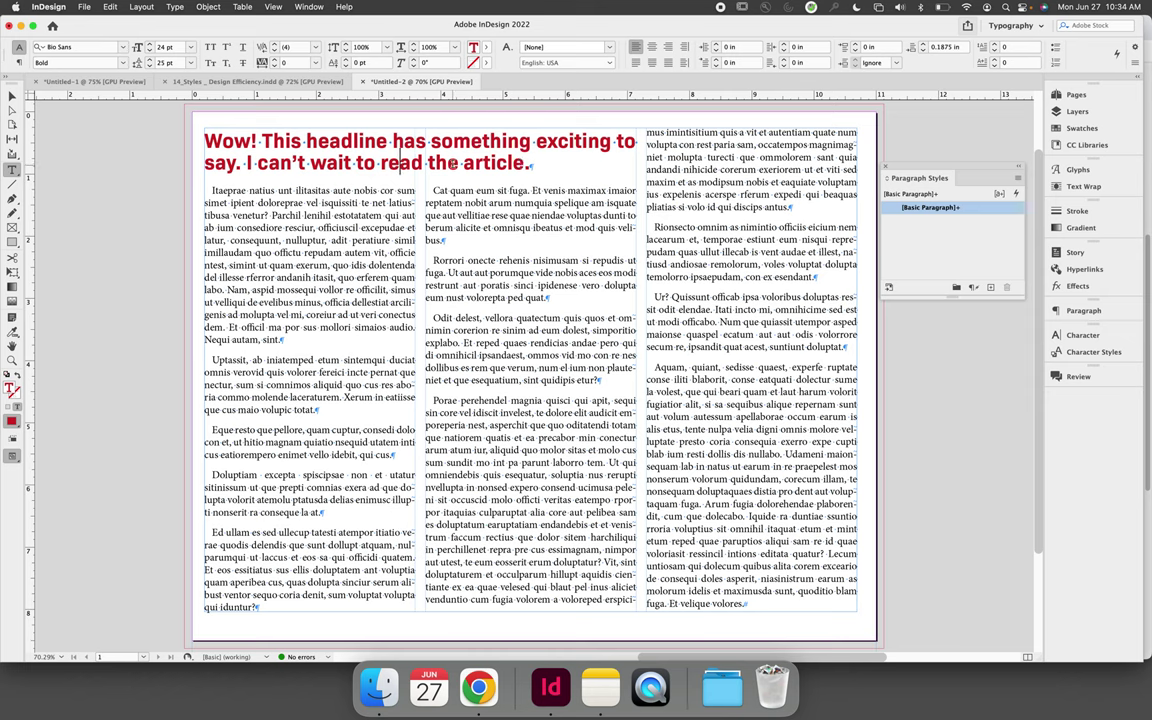
pyautogui.moveTo(528, 163); pyautogui.dragTo(197, 141)
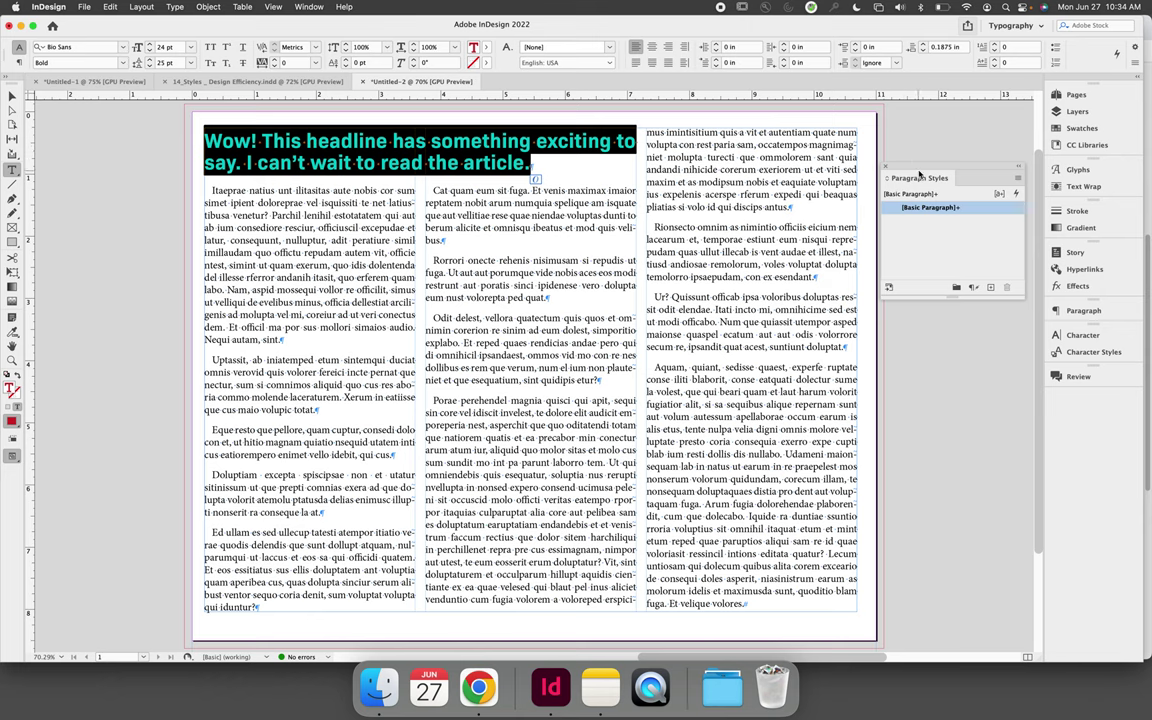
# Open the Paragraph Styles panel and create Paragraph Style 1 from the selected headline.
pyautogui.click(309, 7)
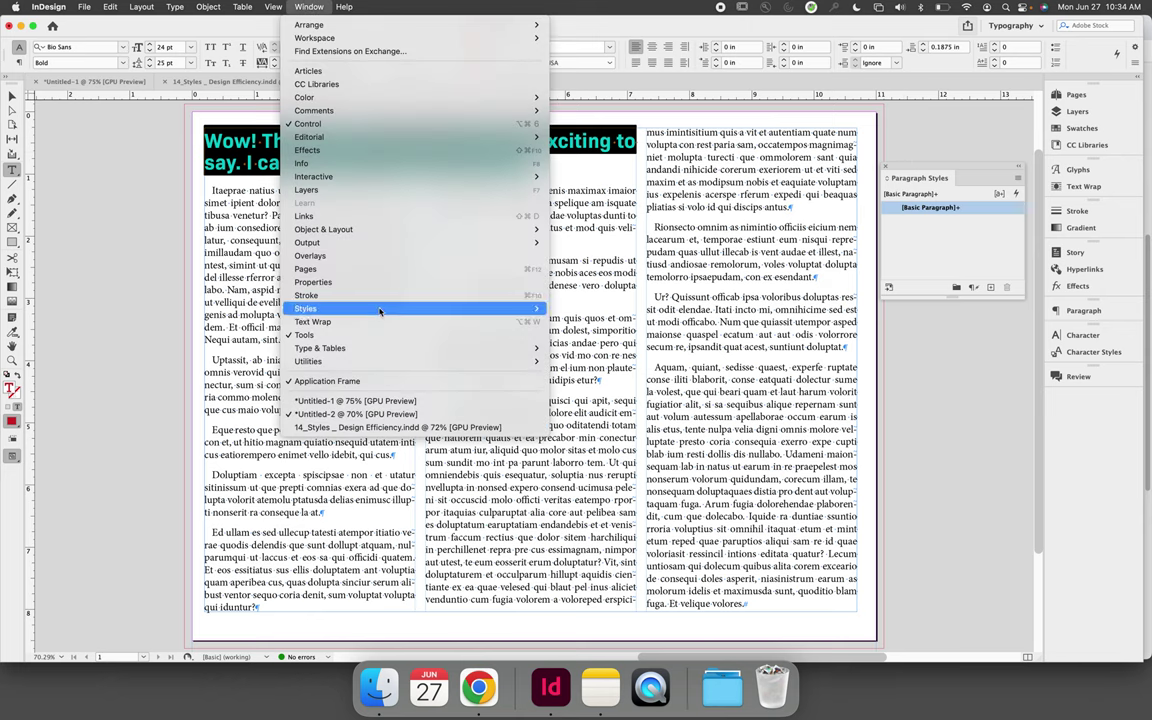
pyautogui.moveTo(491, 309)
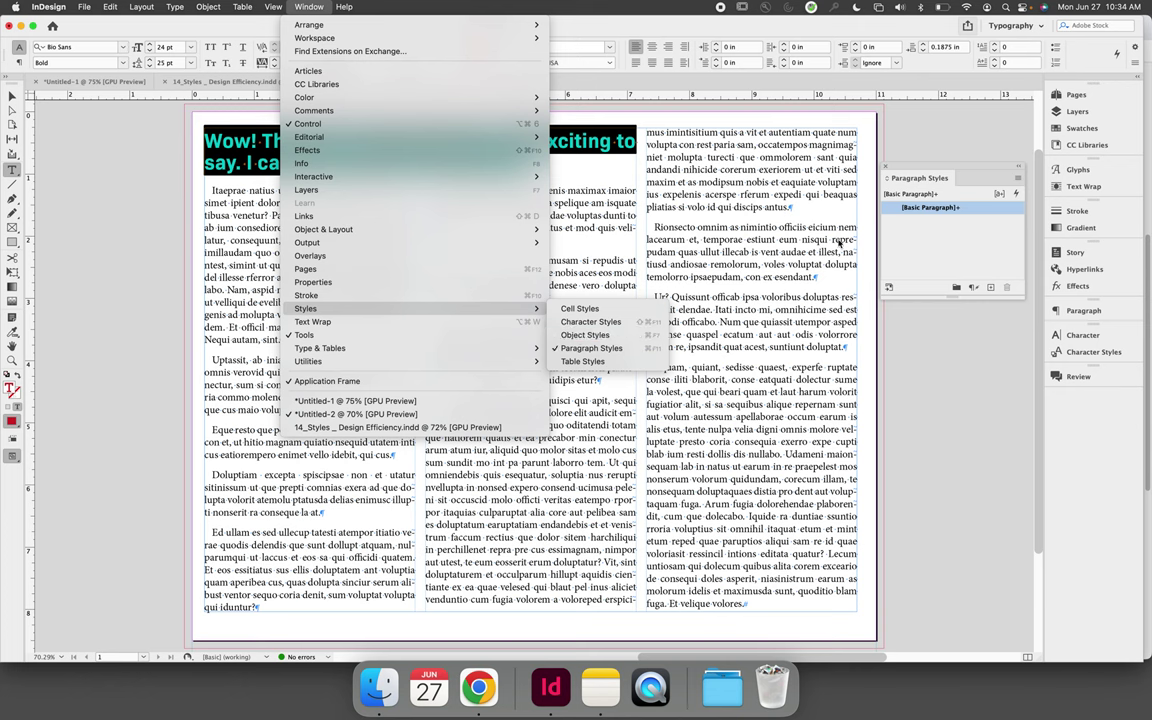
pyautogui.click(921, 170)
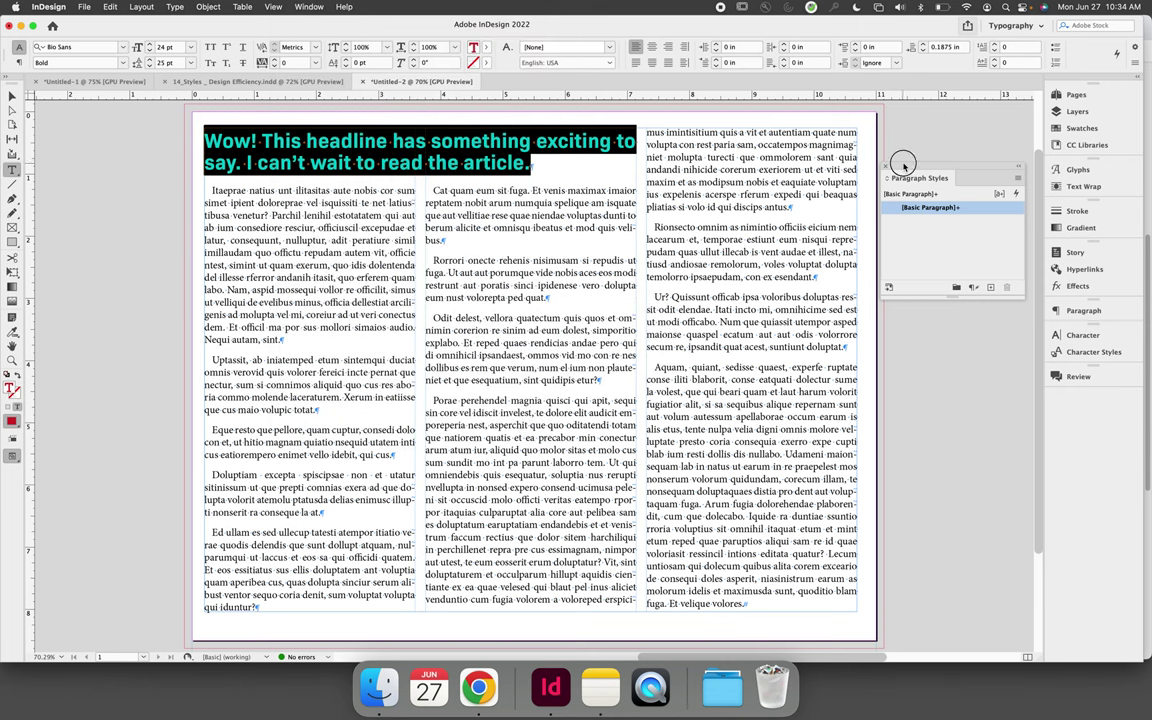
pyautogui.moveTo(903, 162); pyautogui.dragTo(753, 155)
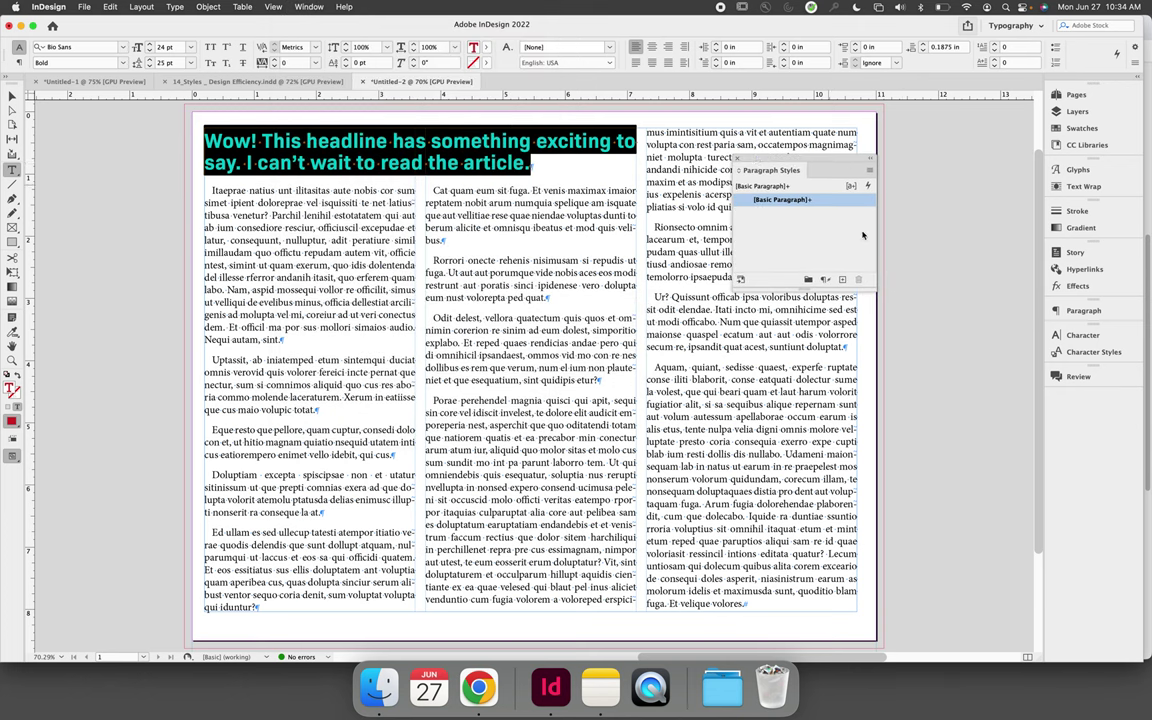
pyautogui.click(843, 281)
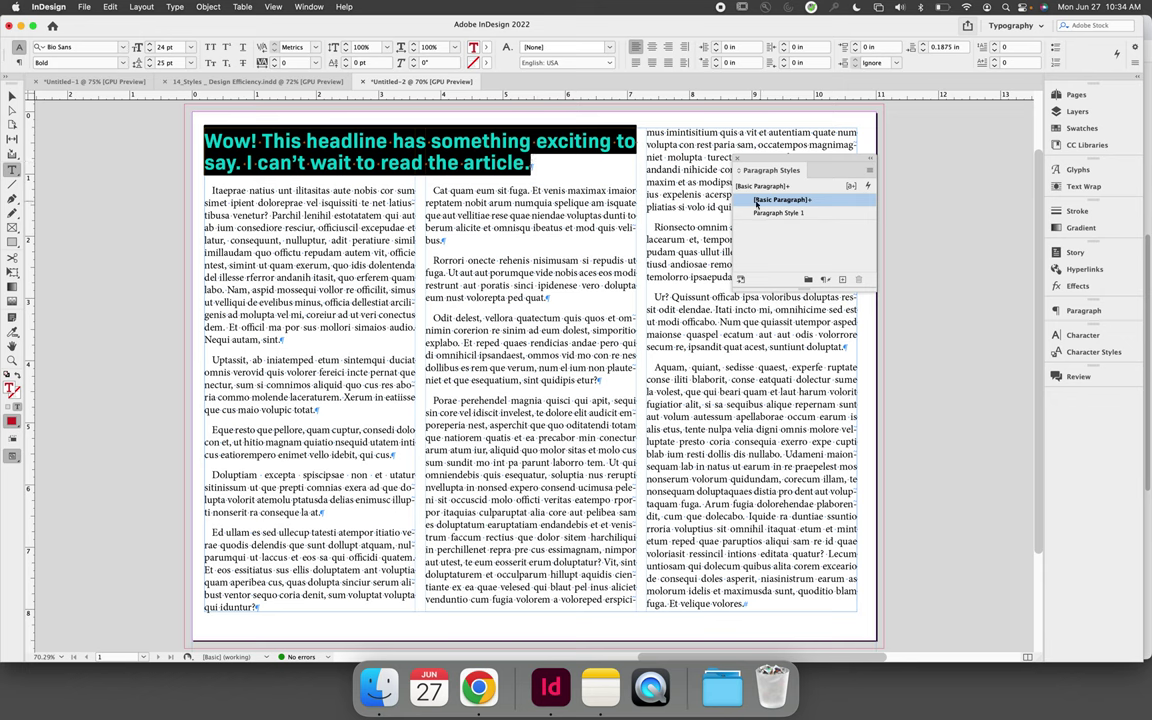
pyautogui.moveTo(758, 203)
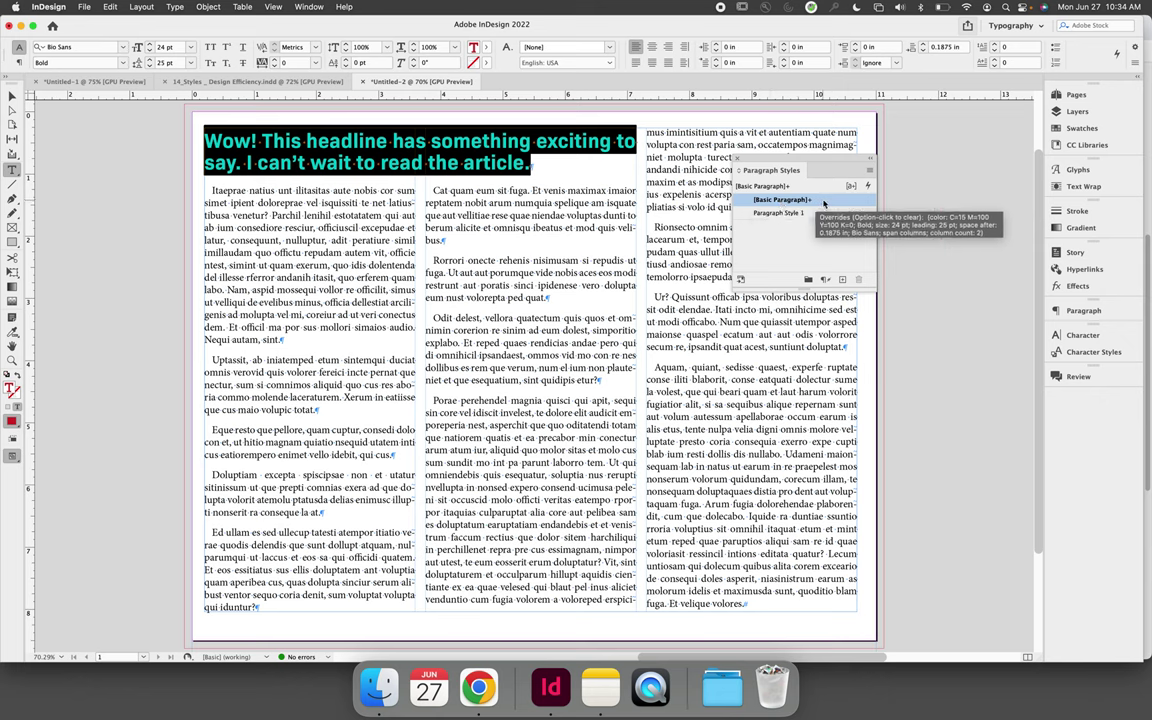
# Rename Paragraph Style 1 to 'Red Headline' in its style options and confirm.
pyautogui.click(792, 215)
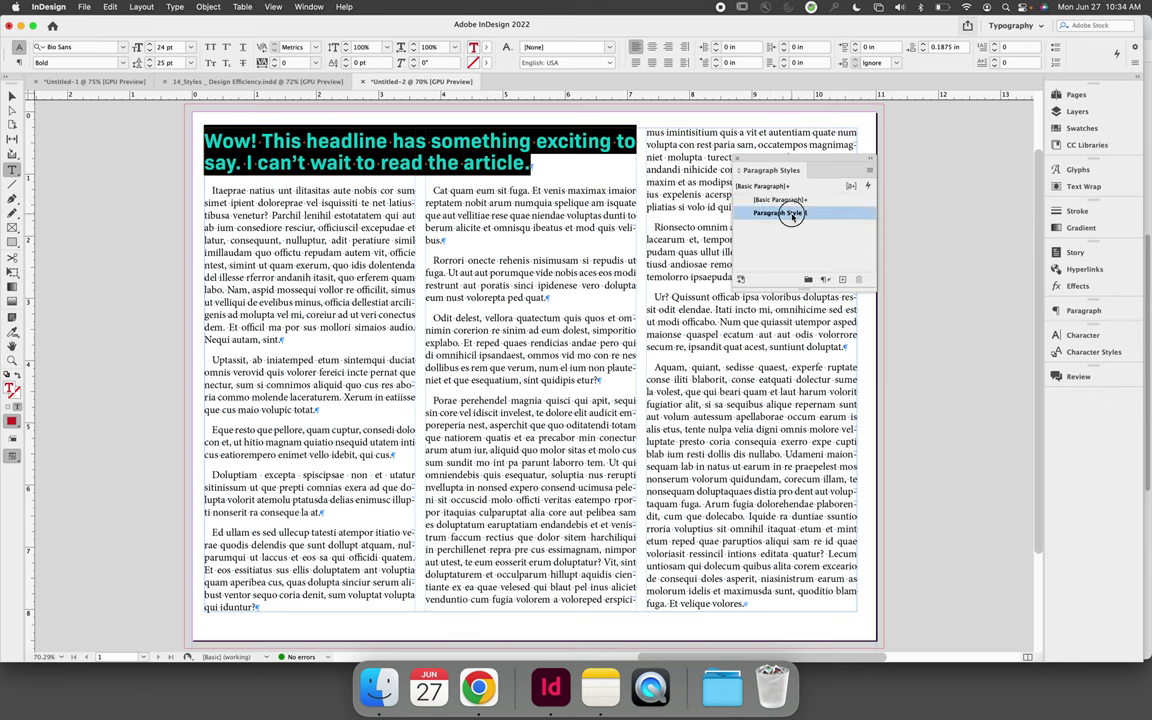
pyautogui.doubleClick(792, 215)
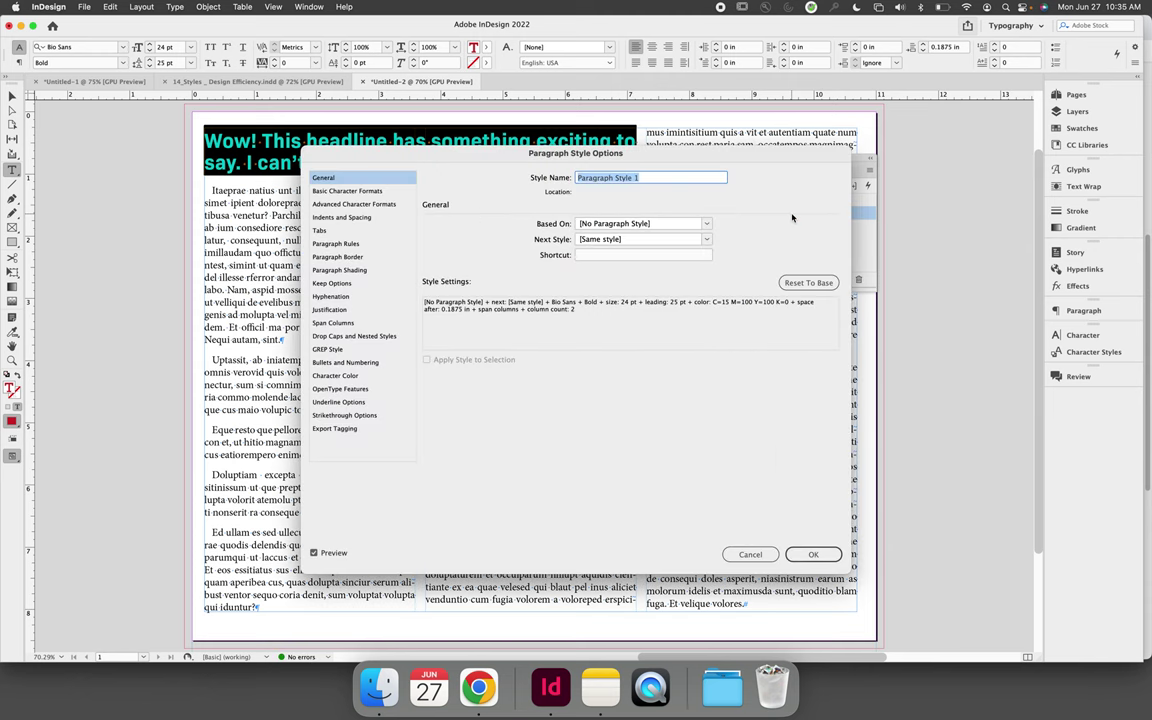
pyautogui.moveTo(485, 153); pyautogui.dragTo(307, 238)
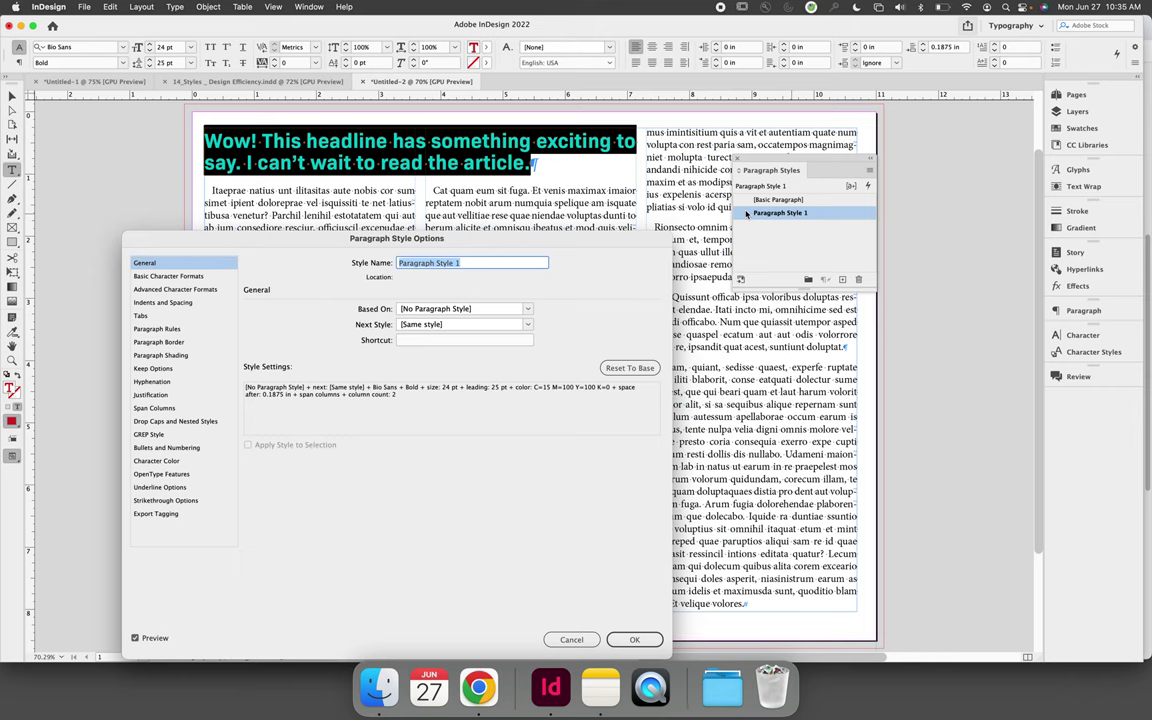
pyautogui.moveTo(514, 246); pyautogui.dragTo(515, 211)
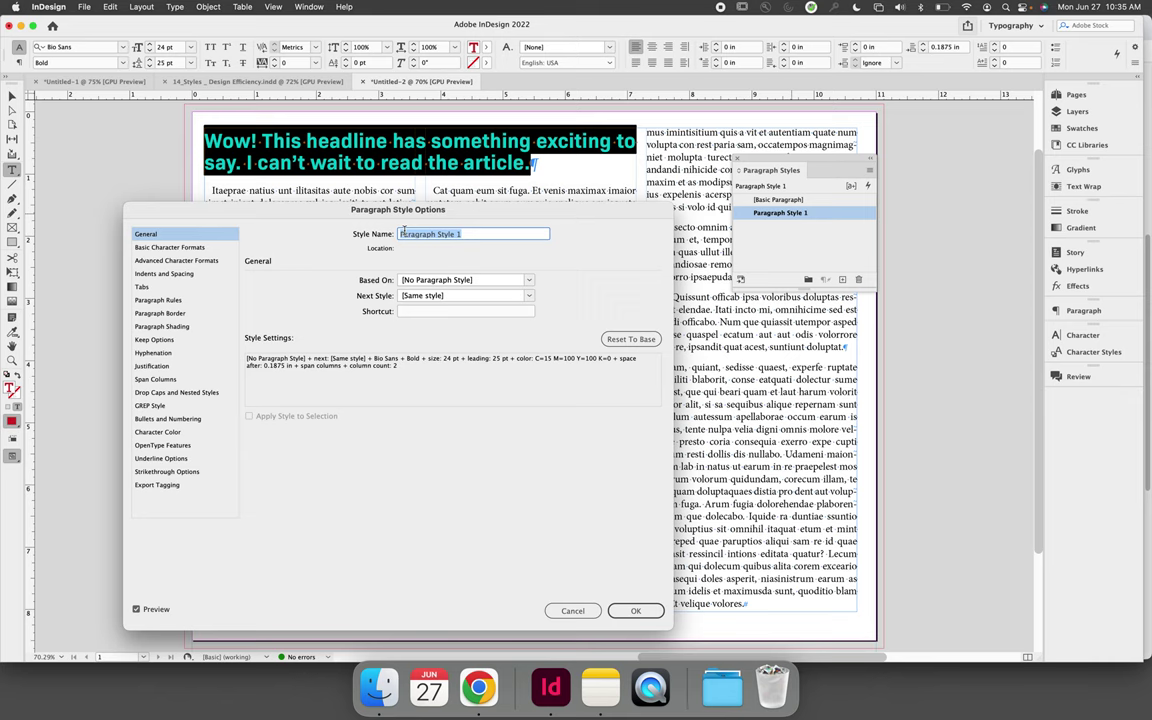
pyautogui.write('Headline')
pyautogui.click(401, 234)
pyautogui.write('Red')
pyautogui.click(638, 612)
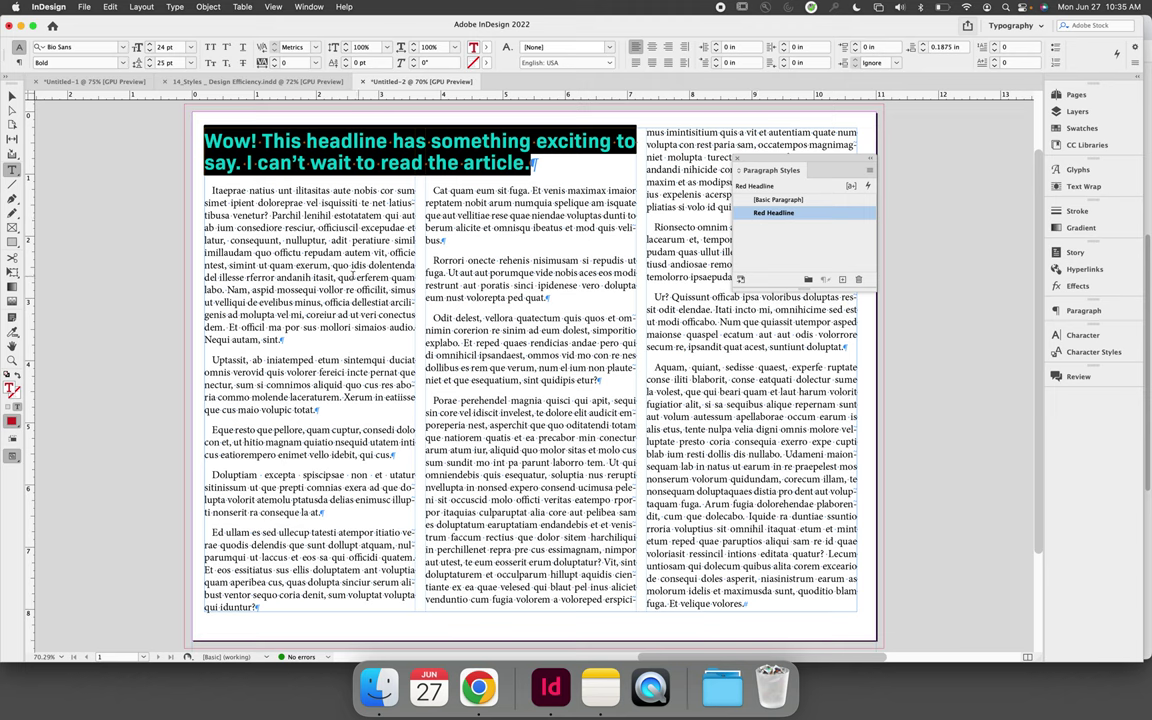
# Select the first body paragraph, create a new Paragraph Style 1 from it, and apply it.
pyautogui.click(347, 267)
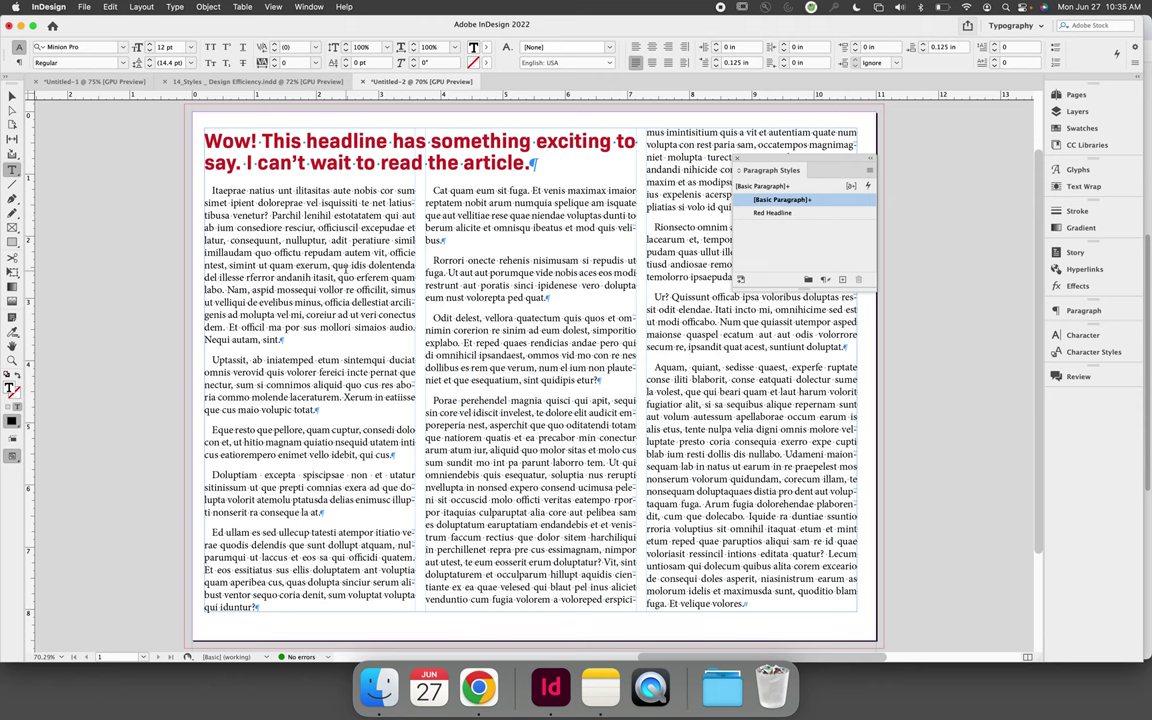
pyautogui.moveTo(208, 188); pyautogui.dragTo(800, 591)
pyautogui.moveTo(528, 484); pyautogui.dragTo(303, 340)
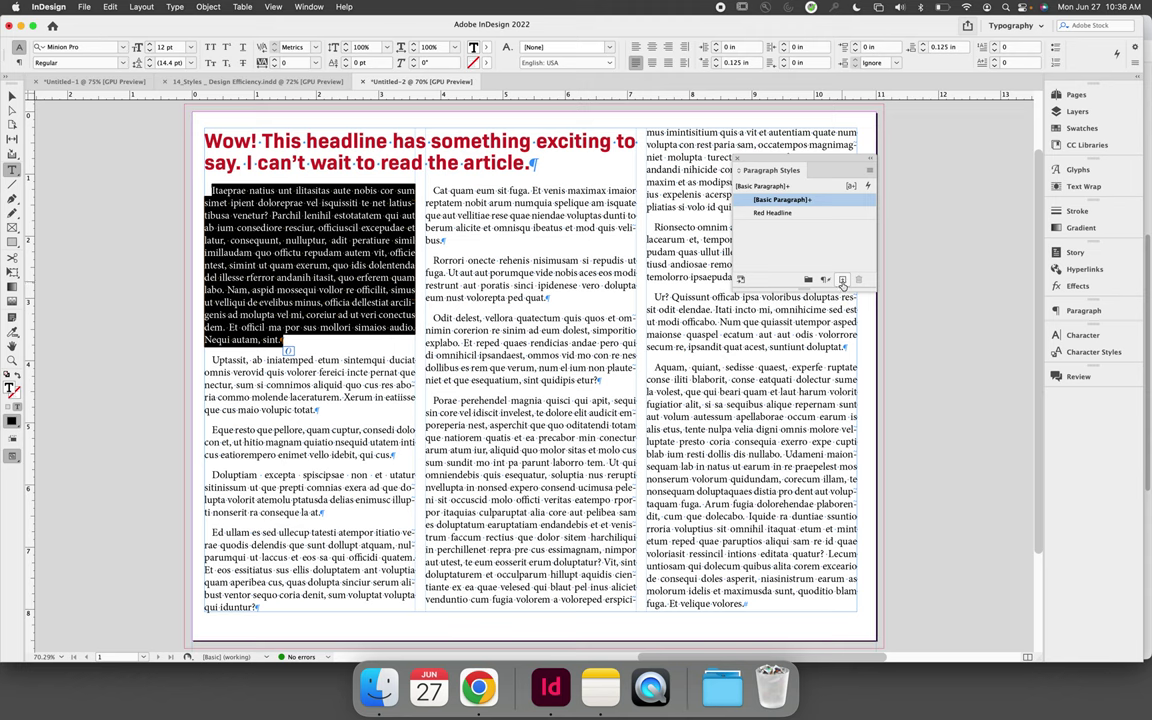
pyautogui.click(842, 282)
pyautogui.click(788, 214)
# Rename Paragraph Style 1 to 'Body Copy', then exit text editing with Esc.
pyautogui.click(789, 213)
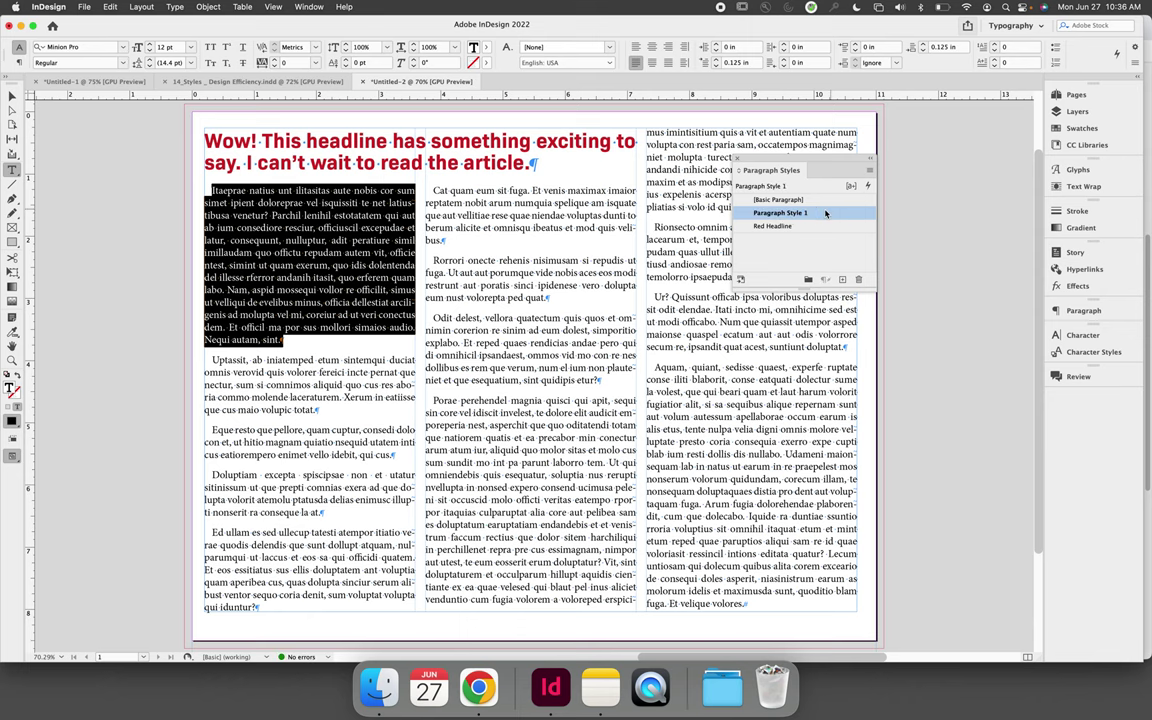
pyautogui.doubleClick(795, 216)
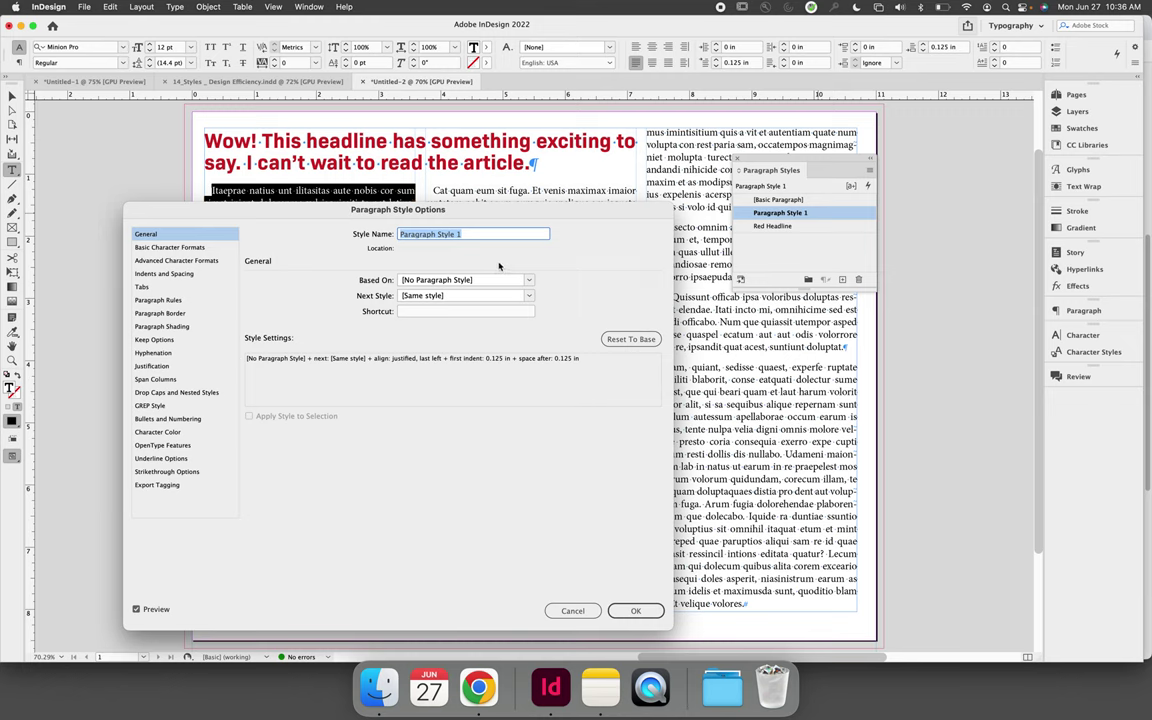
pyautogui.write('Body Copy')
pyautogui.click(646, 613)
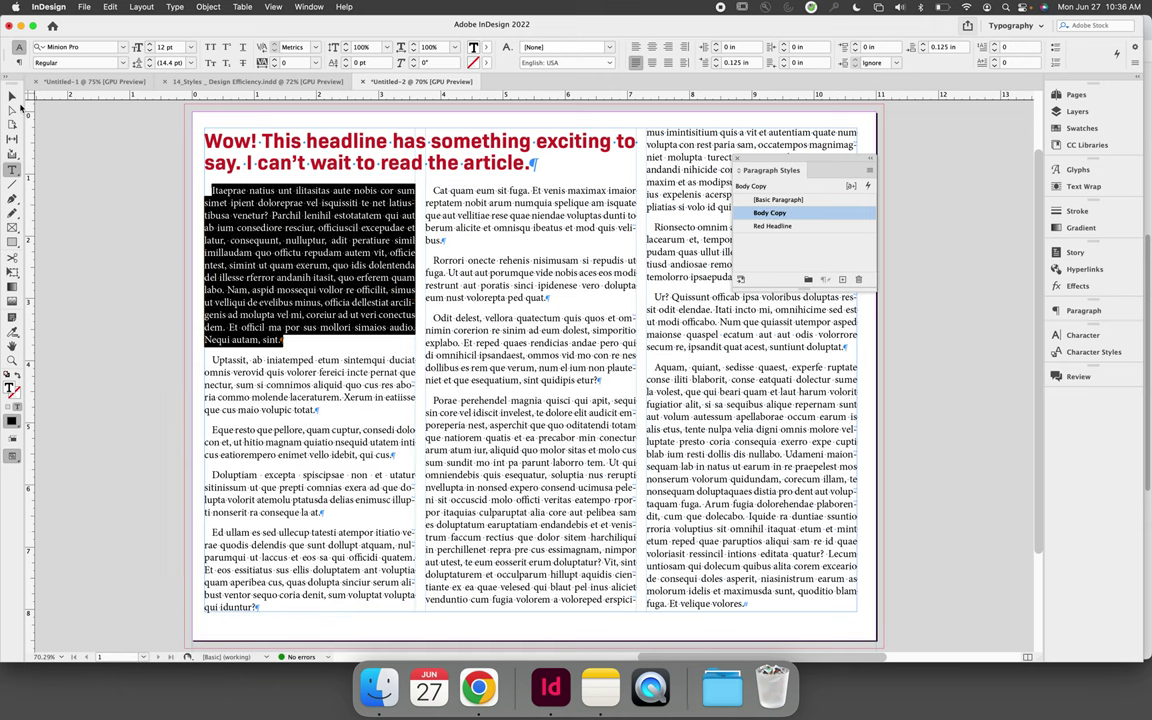
pyautogui.press('Escape')
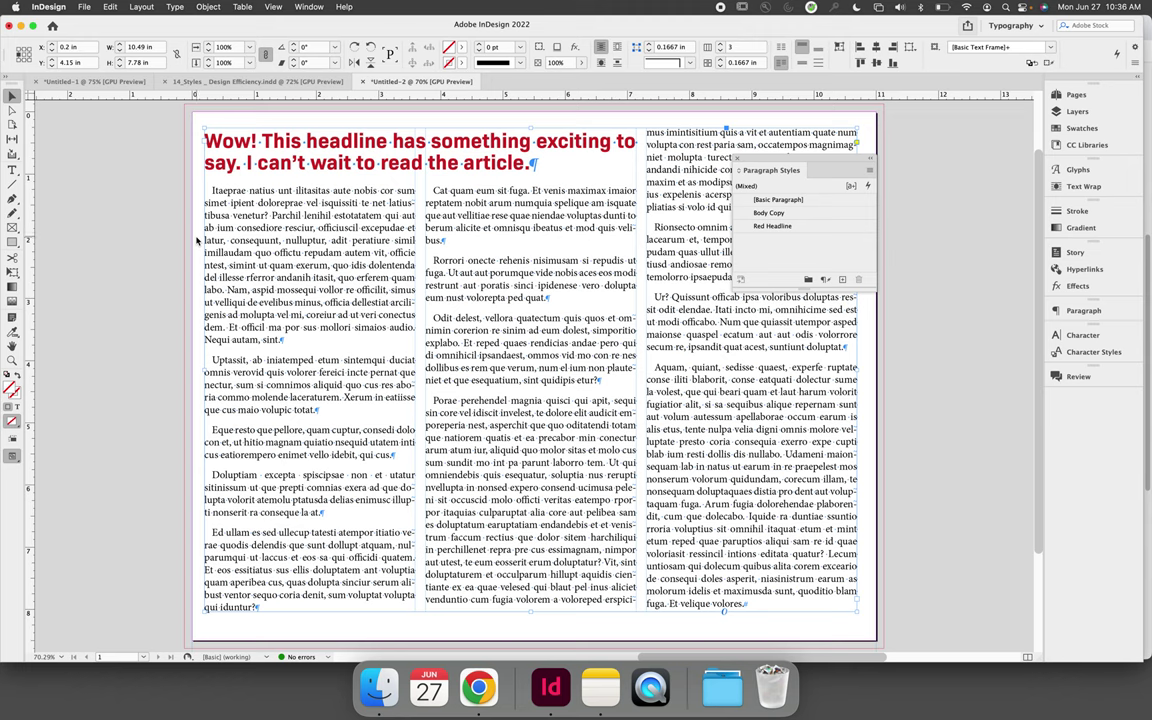